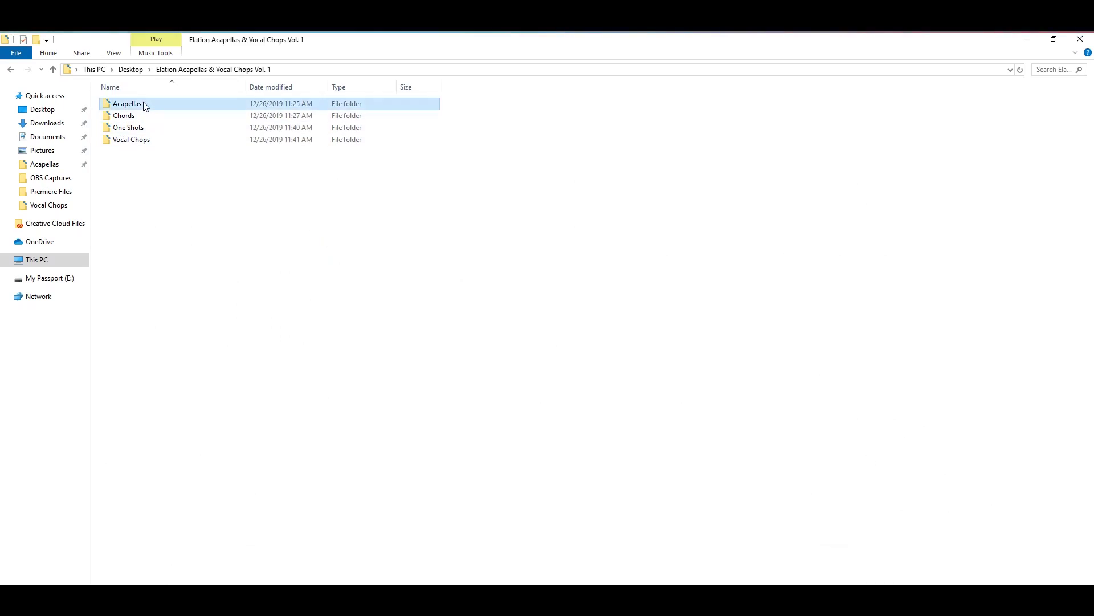
- Browse the Acapellas, Chords, One Shots and Vocal Chops folders of the Elation Acapellas & Vocal Chops Vol. 1 pack
double_click(146, 104)
left_click(211, 69)
double_click(157, 115)
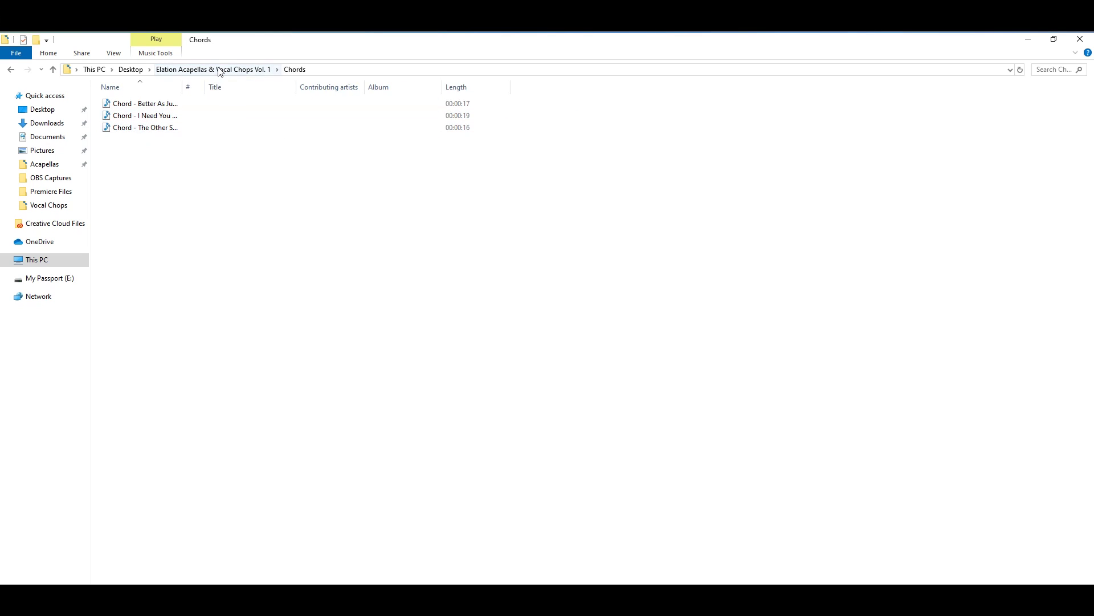
left_click(219, 69)
double_click(139, 127)
left_click(222, 72)
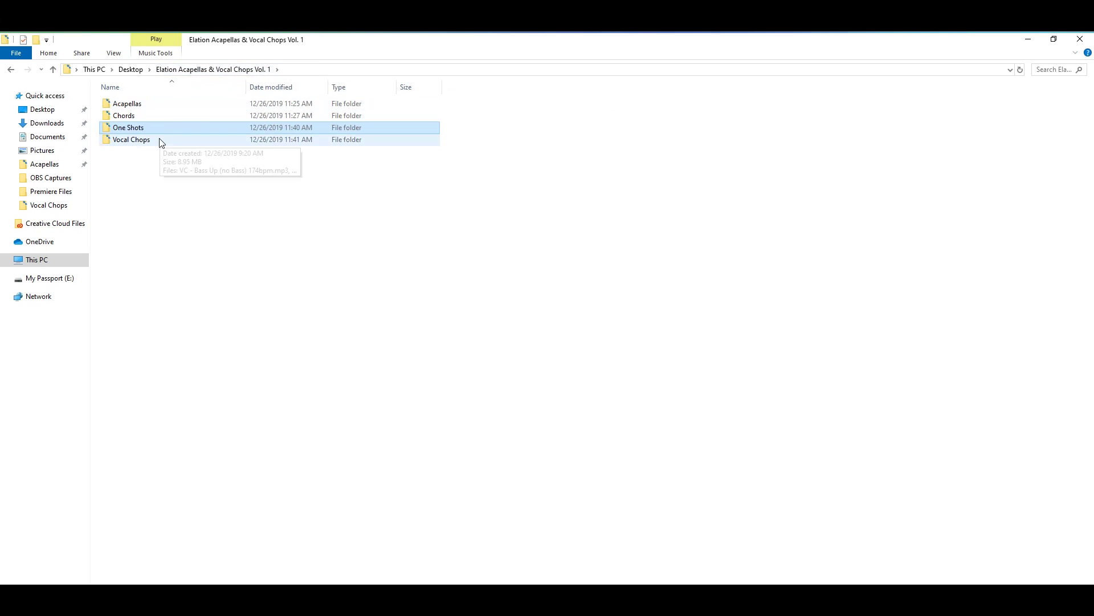
double_click(159, 140)
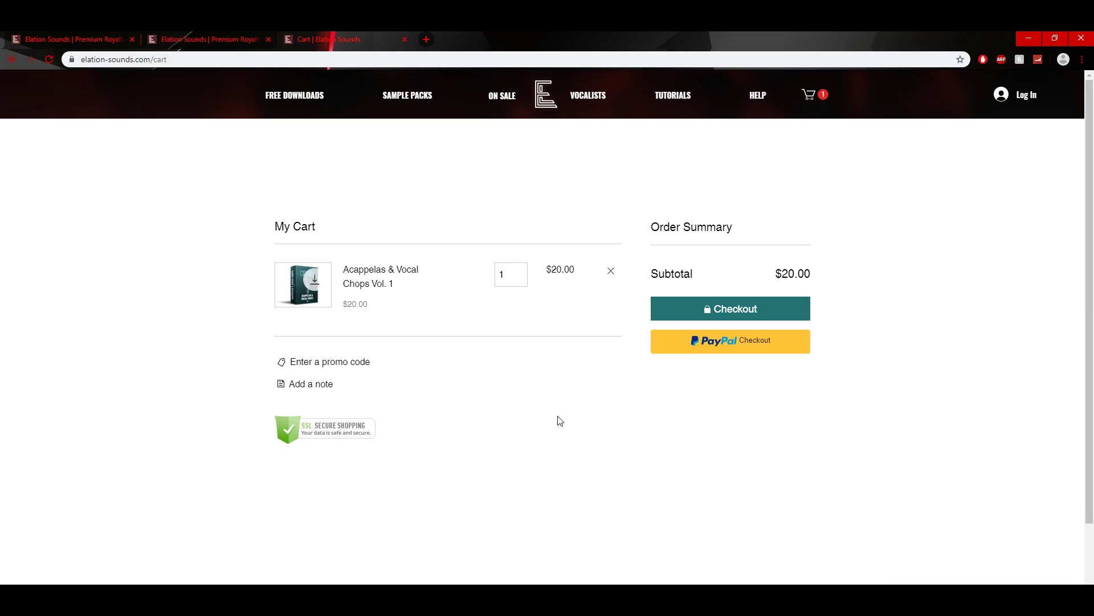
- Apply the promo code ELATION to the cart containing Acappelas & Vocal Chops Vol. 1
left_click(342, 361)
type("ELATION")
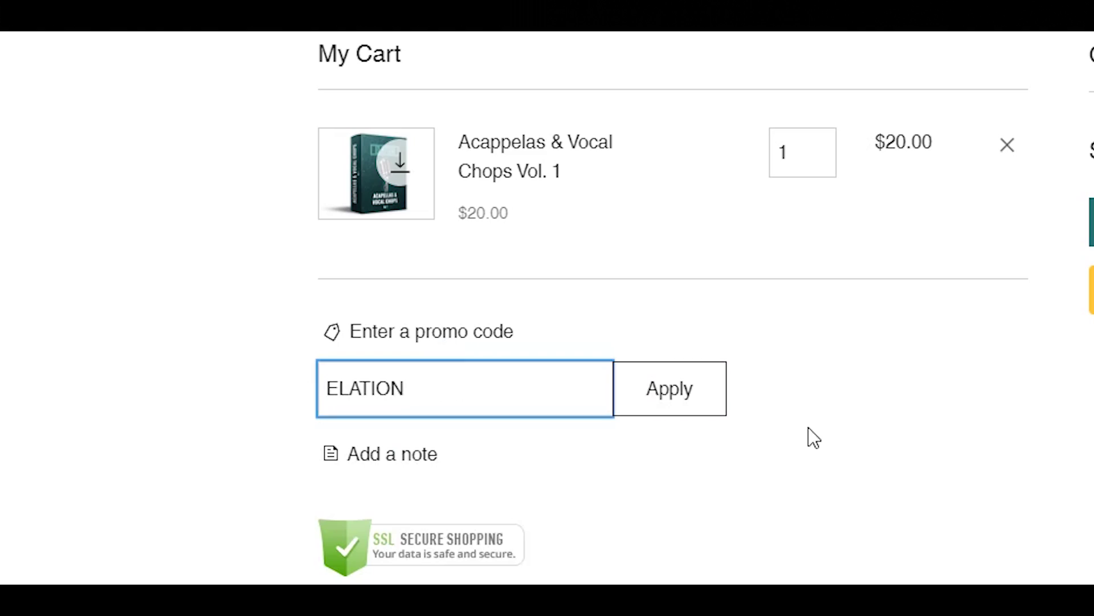
left_click(655, 390)
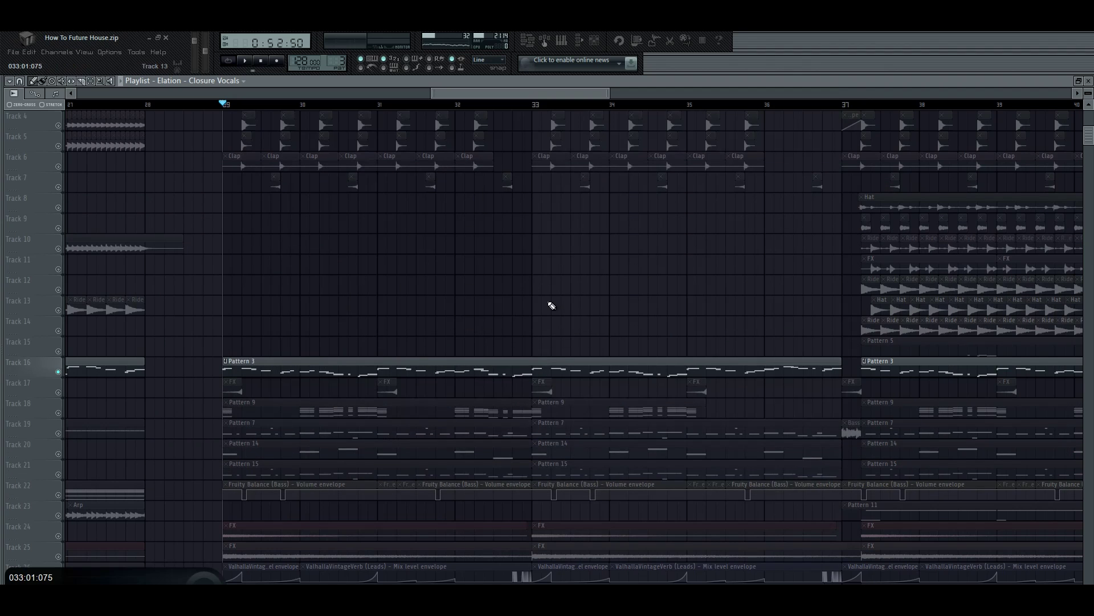
- Listen to the soloed Pattern 3 on Track 16, first alone and with the Track 2 automation clips
key("space")
key("space")
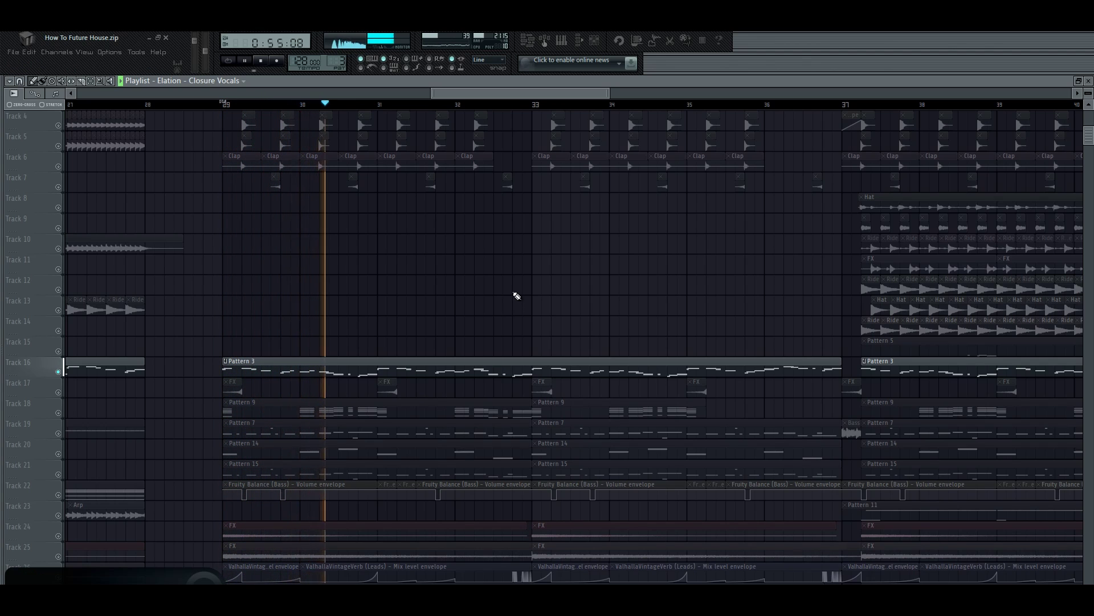
key("space")
scroll(637, 330, "up", 2)
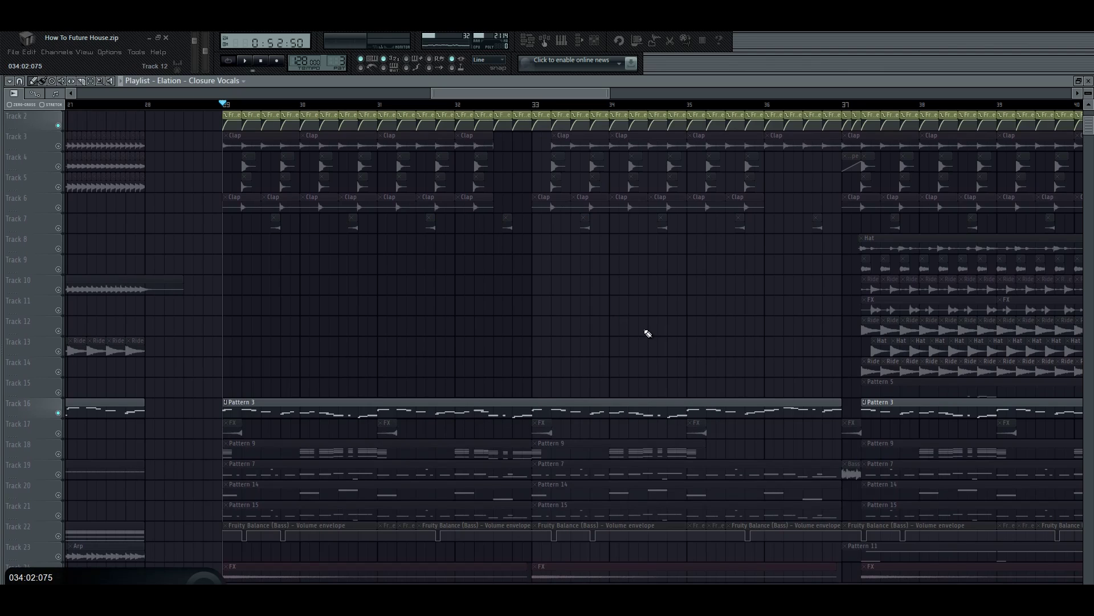
key("space")
key("space")
key("space")
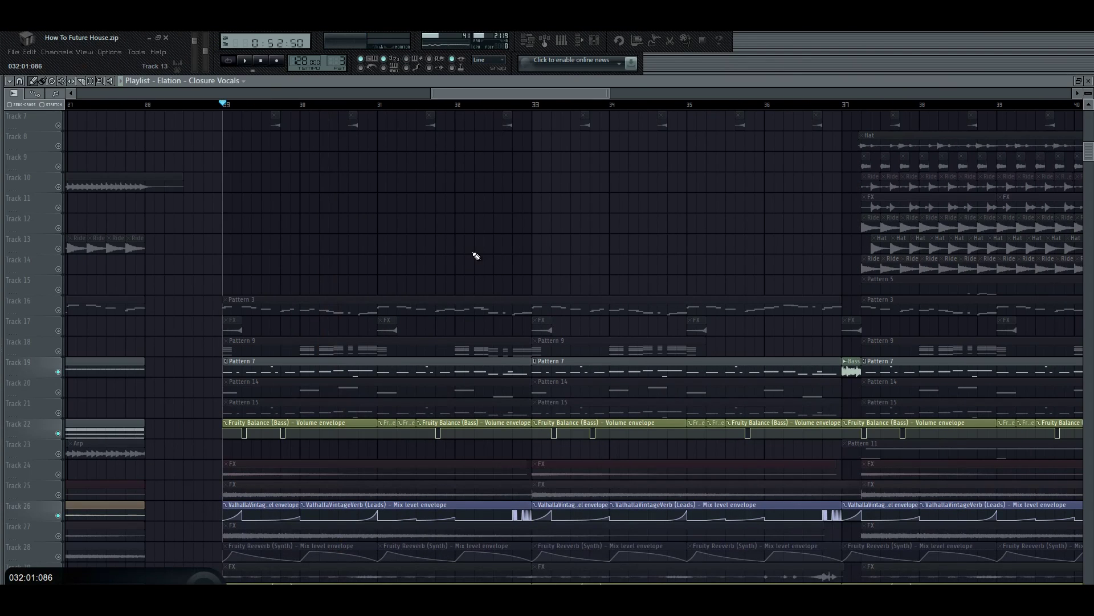
- Listen to the soloed Pattern 7 with its Fruity Balance volume and ValhallaVintageVerb mix automation, and with the Track 2 automation
key("space")
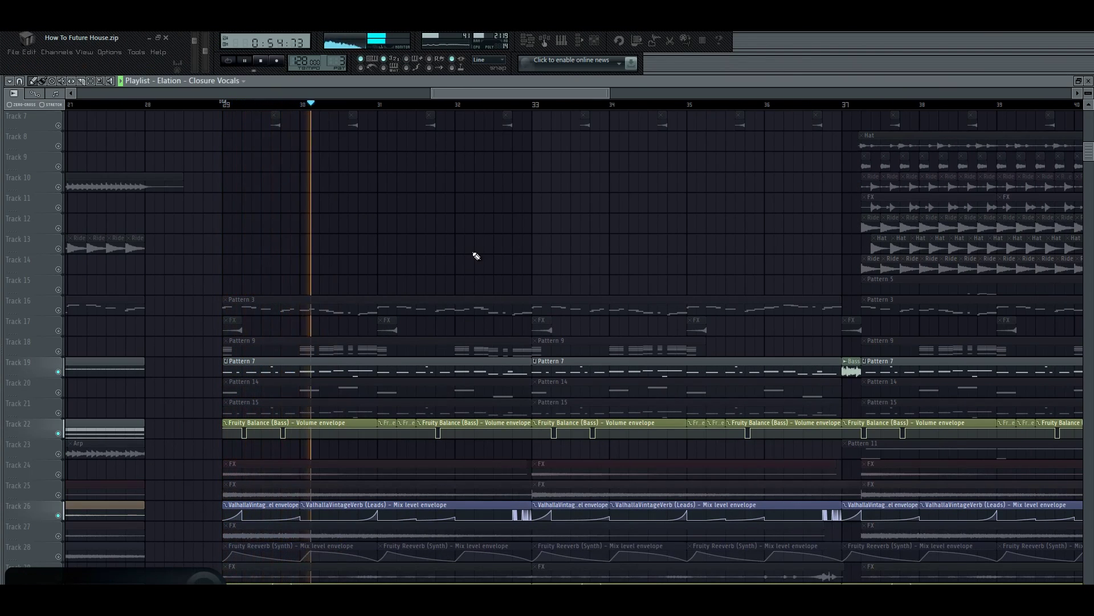
key("space")
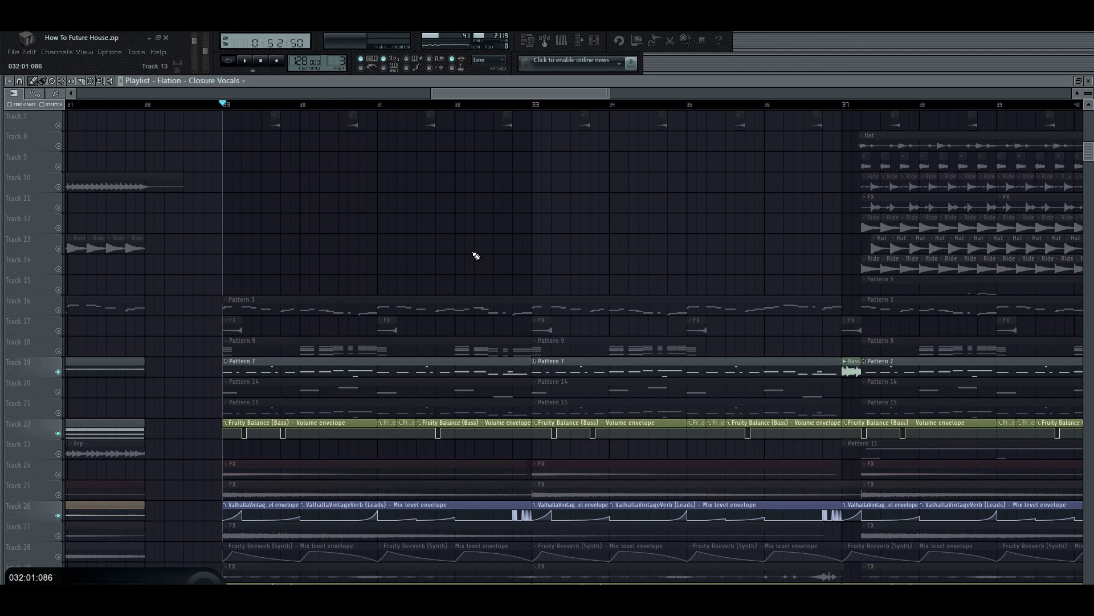
key("F9")
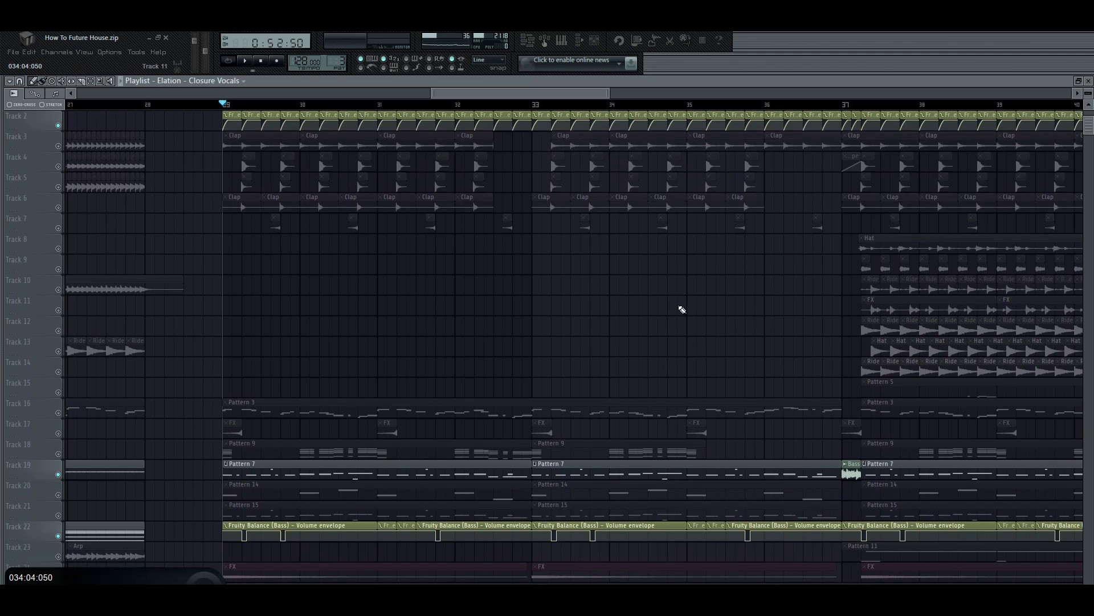
key("space")
key("space")
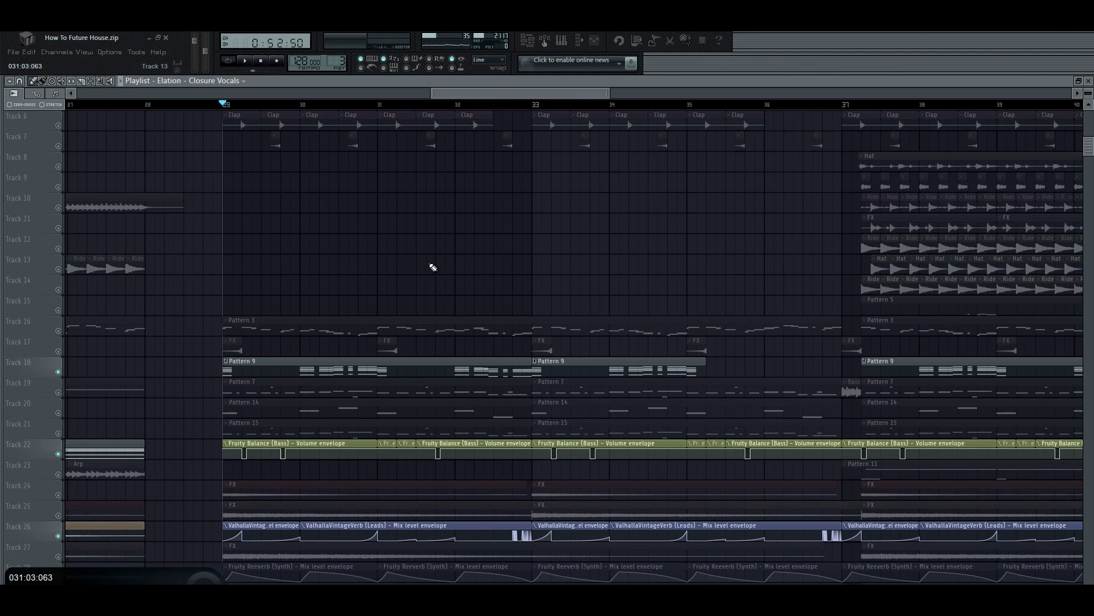
- Listen to the soloed Pattern 9 on Track 18 together with its volume, reverb mix and Track 2 automation
key("space")
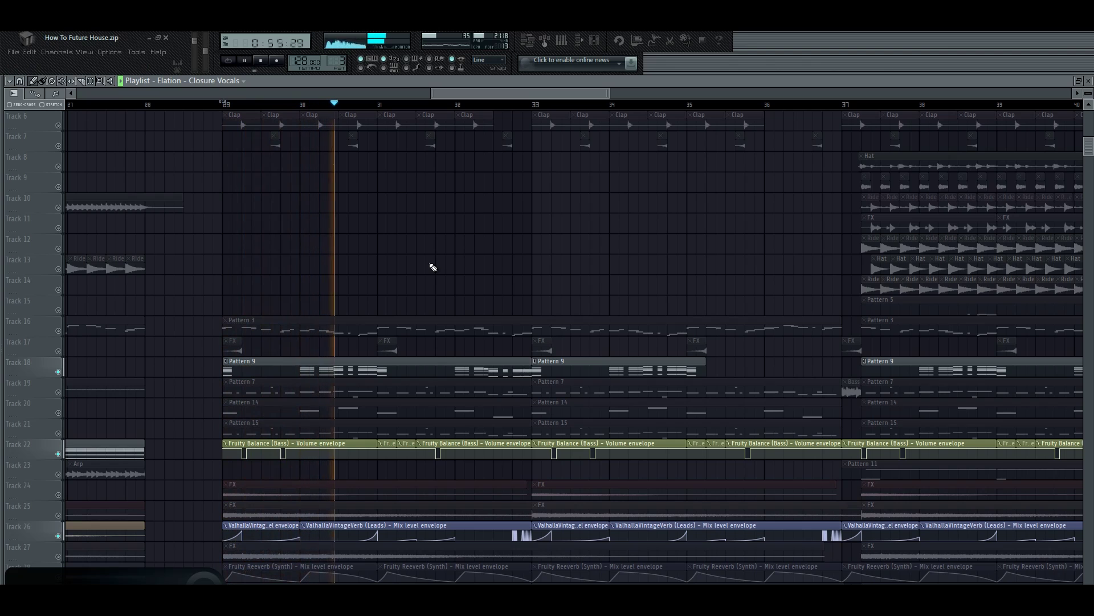
key("space")
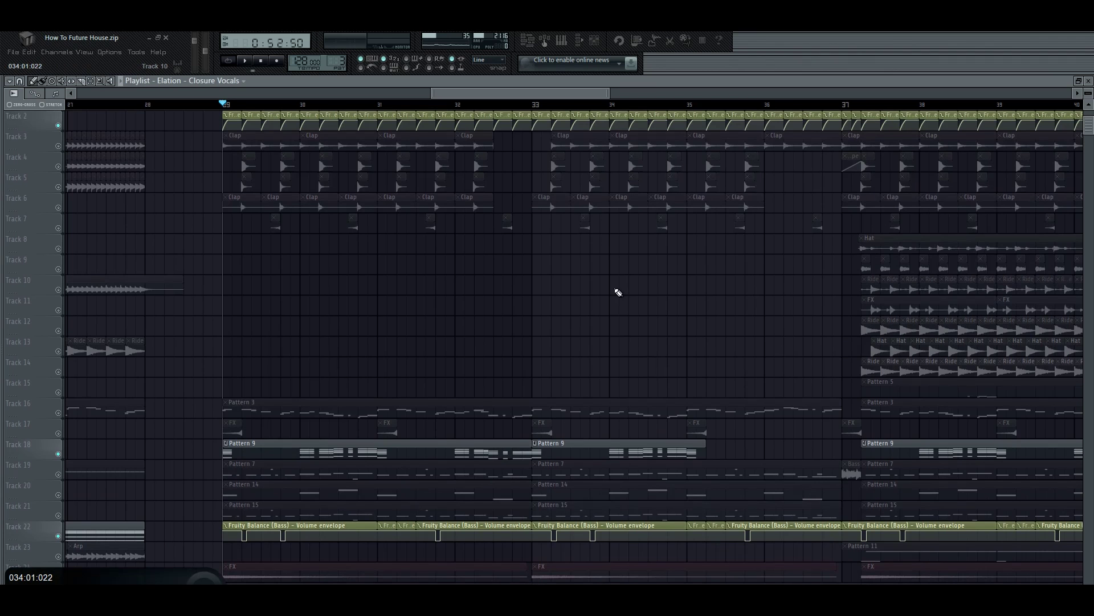
key("space")
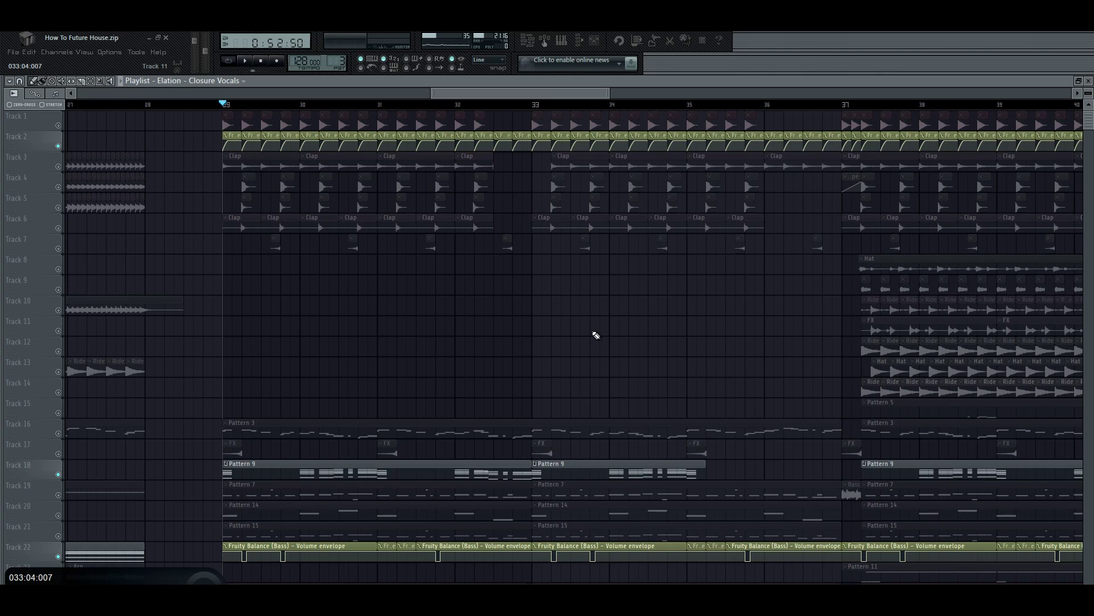
key("space")
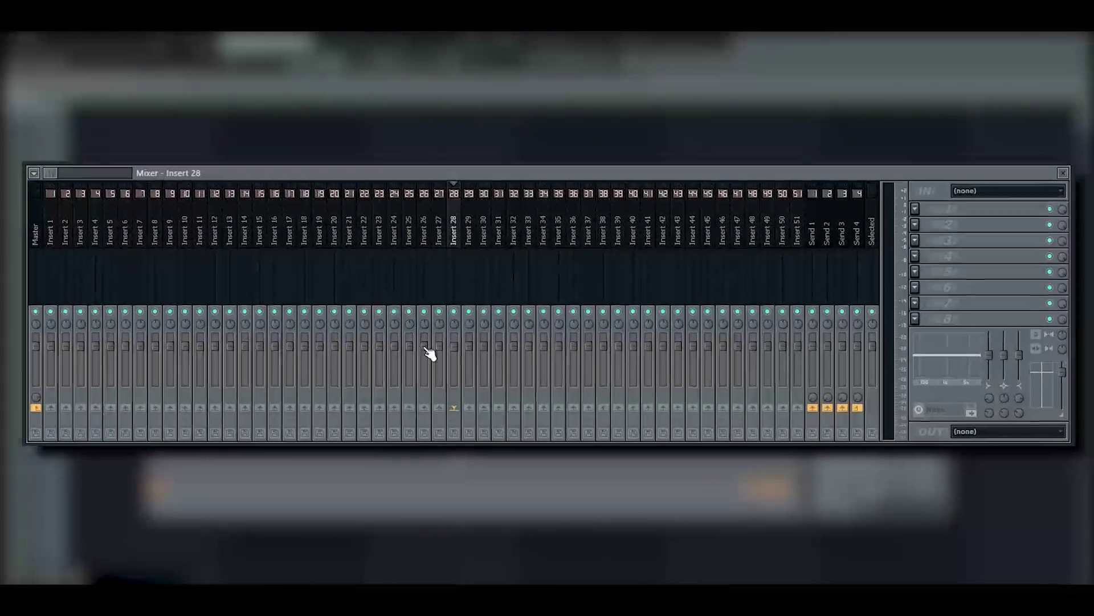
- Enable the Maximizer of iZotope Ozone 5 on the master, with Threshold at -3.6 and Character at 0.0, and play the track
left_click(426, 347)
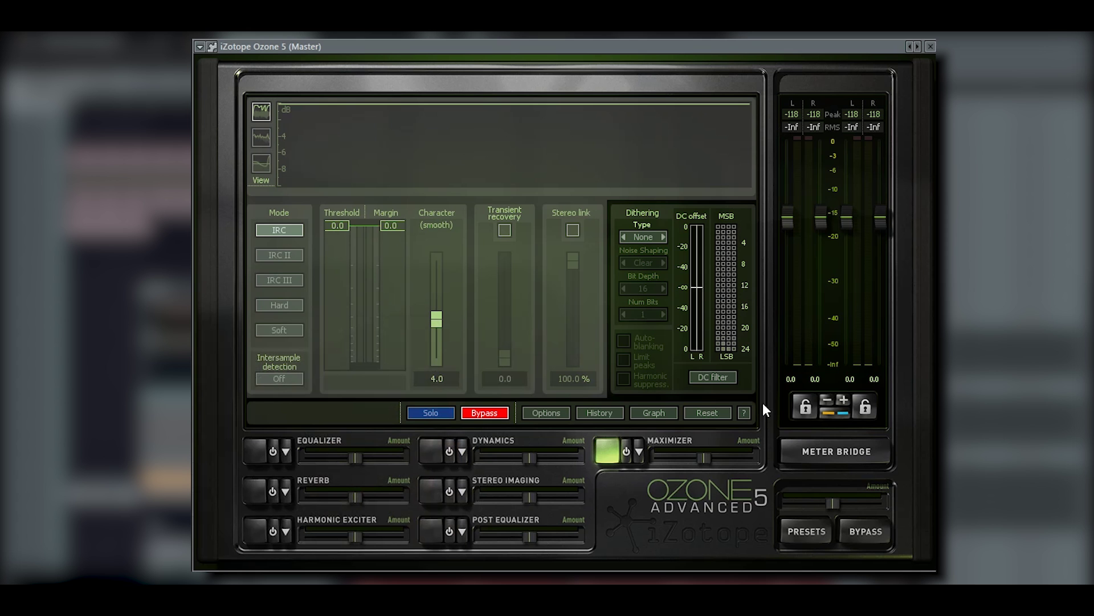
left_click(626, 452)
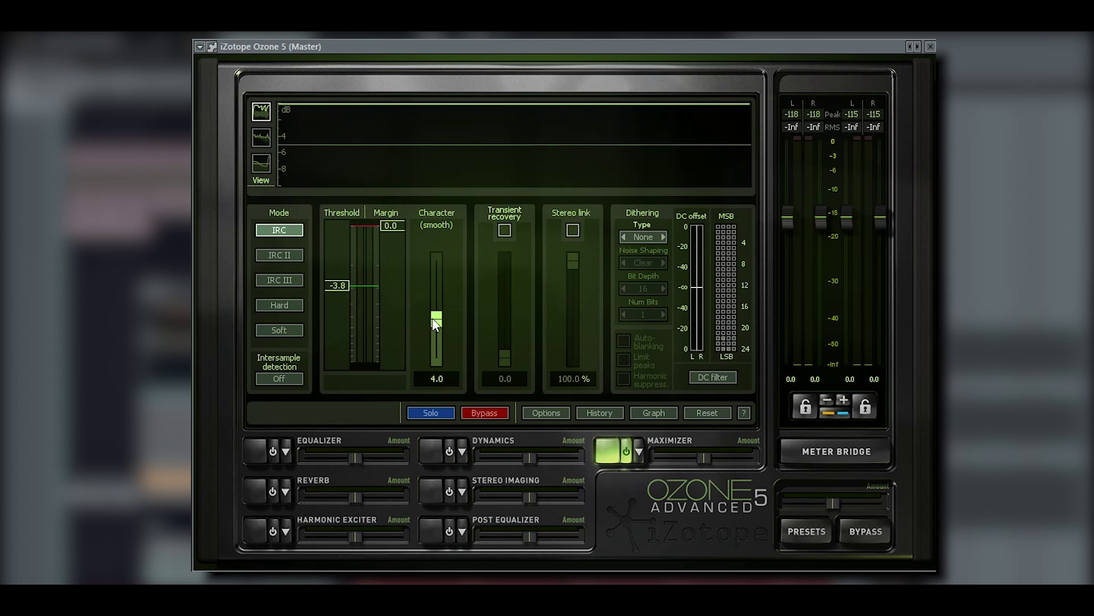
left_click_drag(433, 318, 439, 366)
key("space")
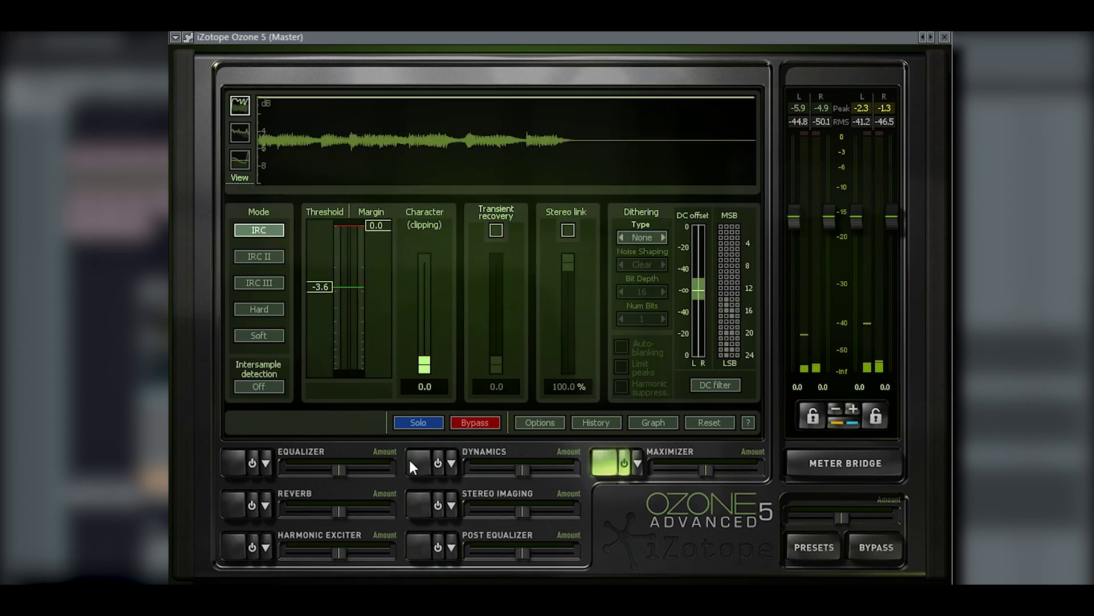
- Enable Ozone's Dynamics module, raise the band 4 gain to 10.0, and stop playback
left_click(411, 462)
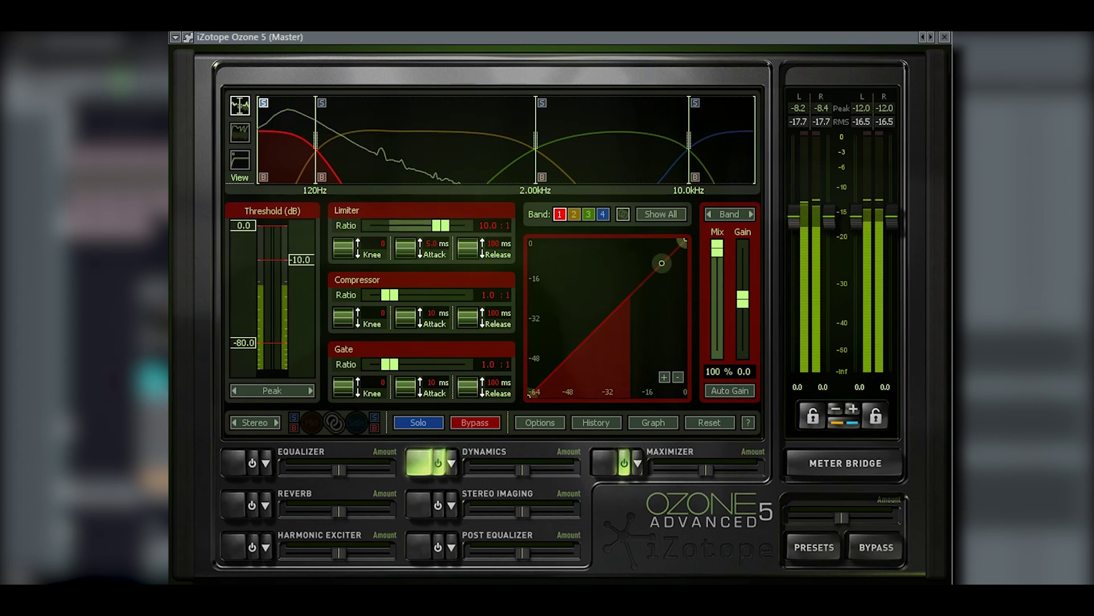
left_click_drag(741, 296, 750, 277)
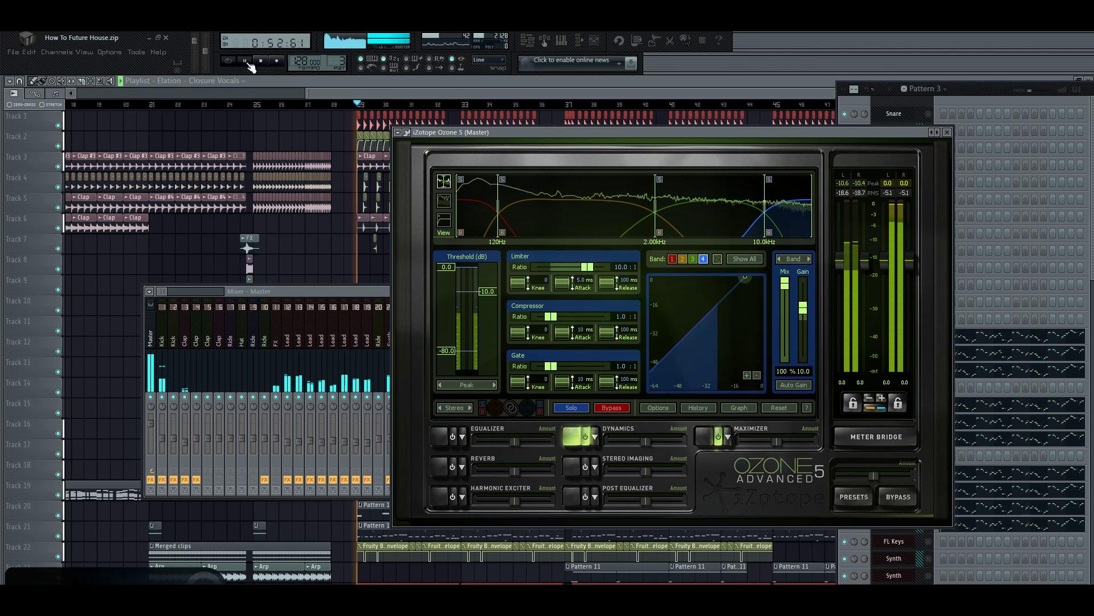
key("space")
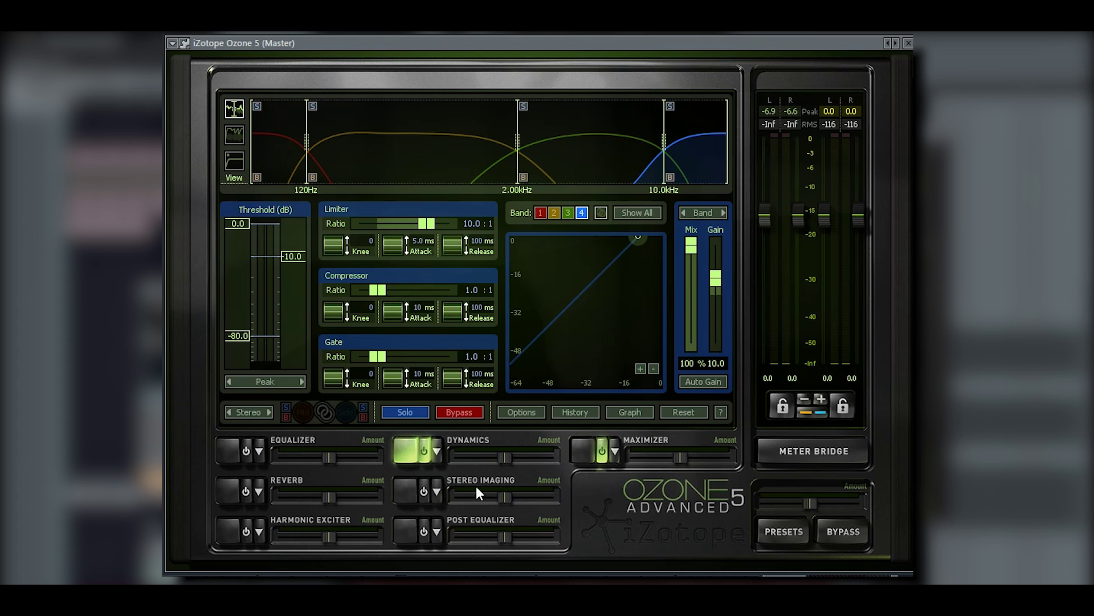
left_click(262, 66)
- Enable Stereo Imaging and set the widths of bands 1 to 4 to -100.0, 7.8, 20.3 and 29.7 %
left_click(405, 484)
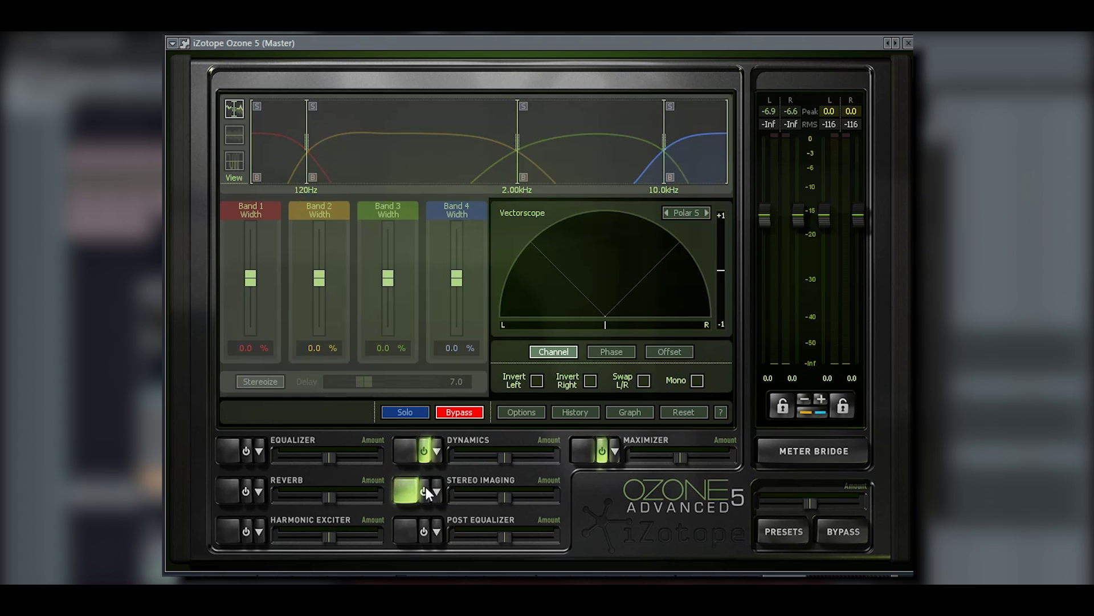
left_click_drag(251, 279, 254, 387)
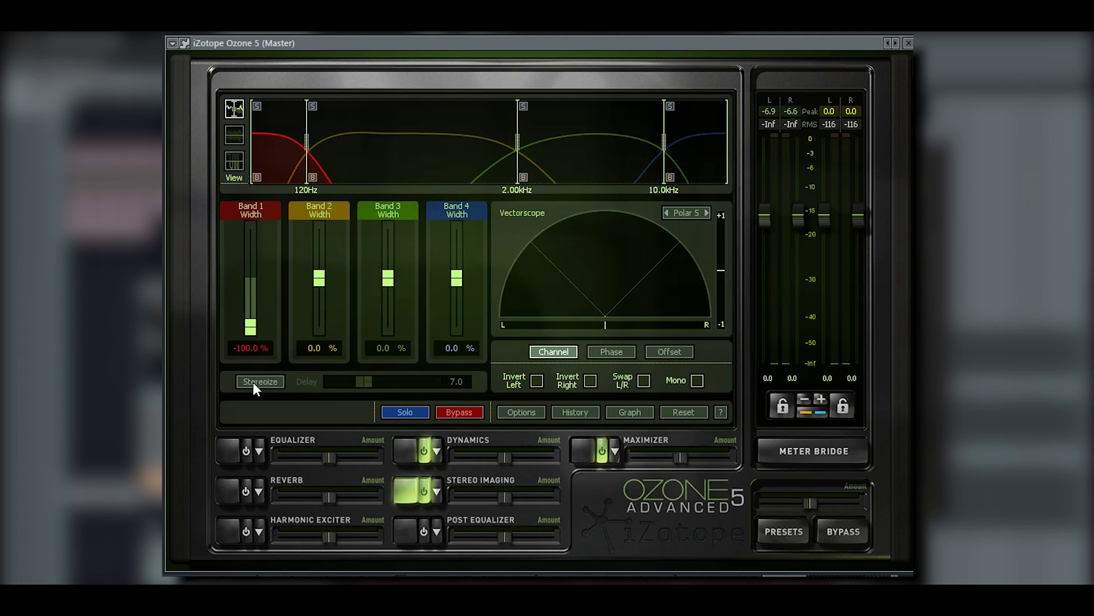
left_click_drag(318, 283, 322, 276)
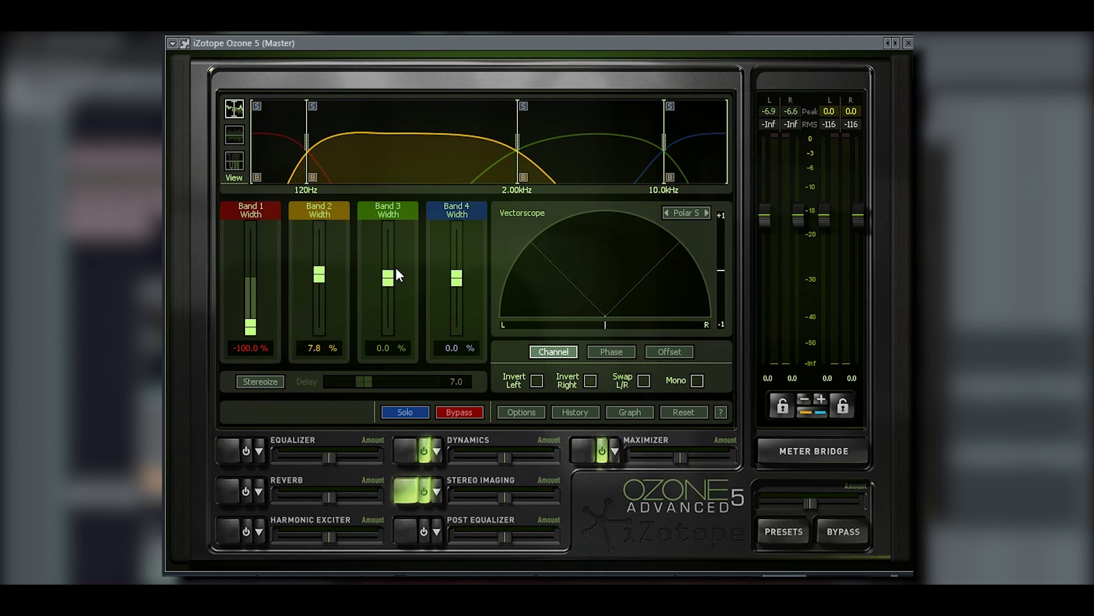
left_click_drag(395, 267, 391, 265)
left_click_drag(456, 278, 459, 269)
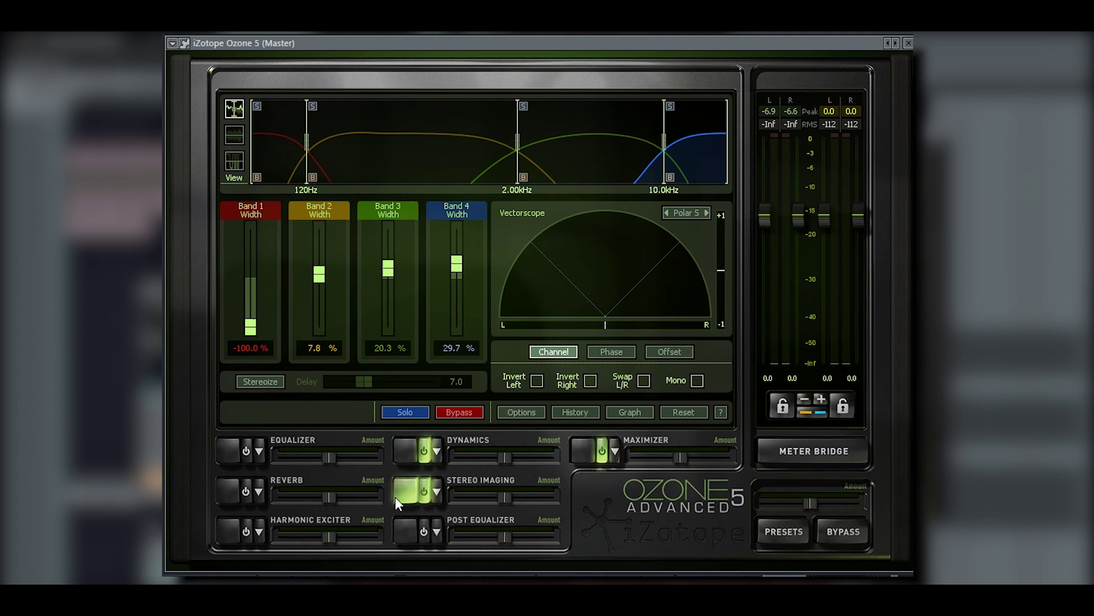
- Enable the Harmonic Exciter in Tube mode and set the amount to 1.8 for band 2 and 3.5 for band 4
left_click(222, 528)
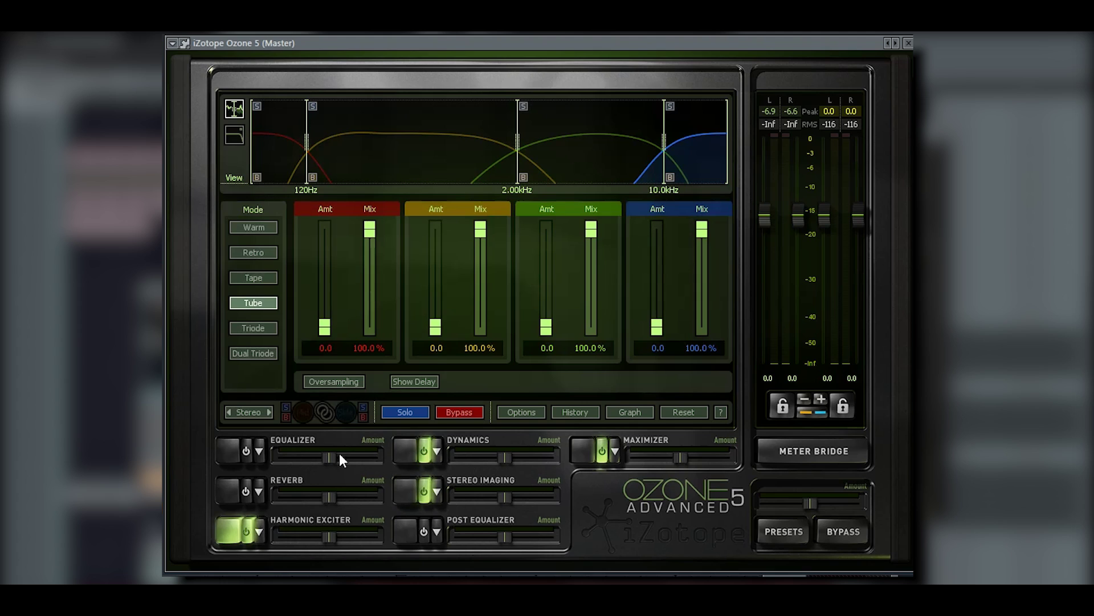
left_click_drag(436, 329, 440, 313)
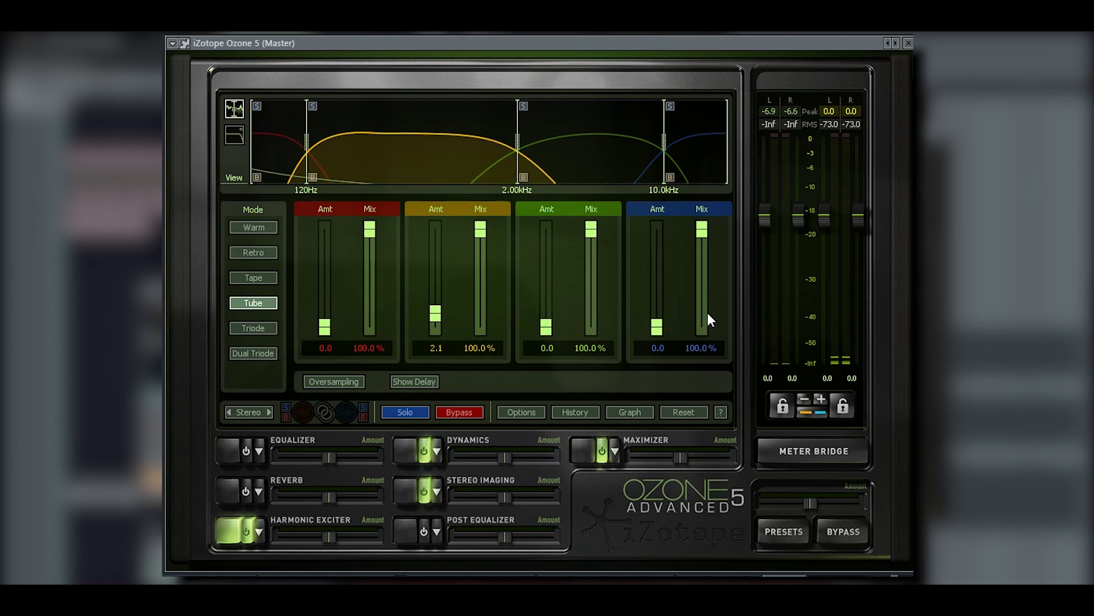
left_click_drag(657, 327, 658, 305)
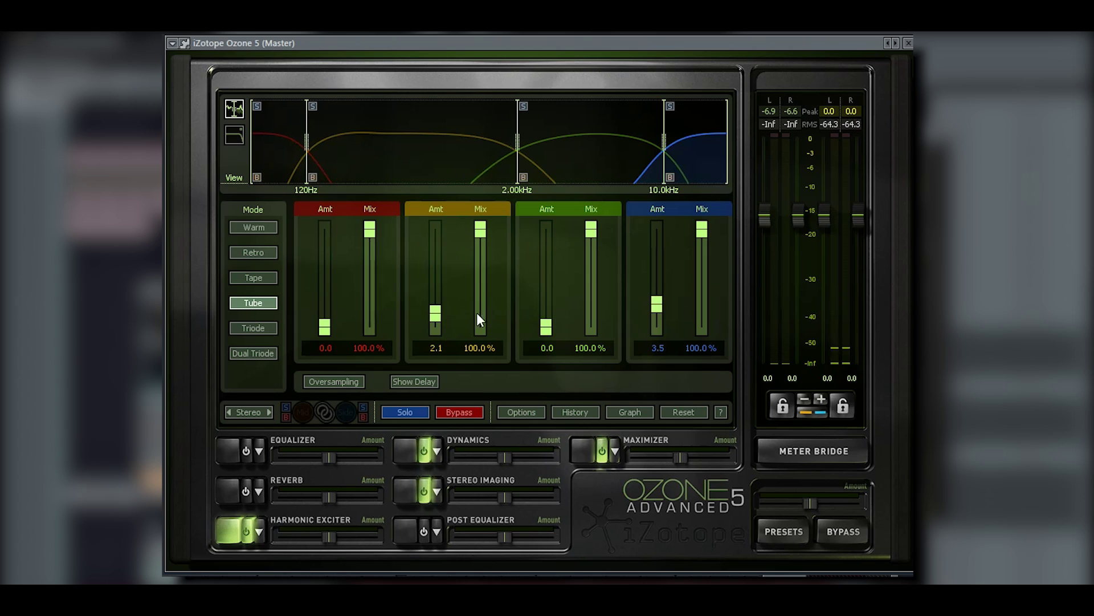
left_click_drag(436, 312, 436, 314)
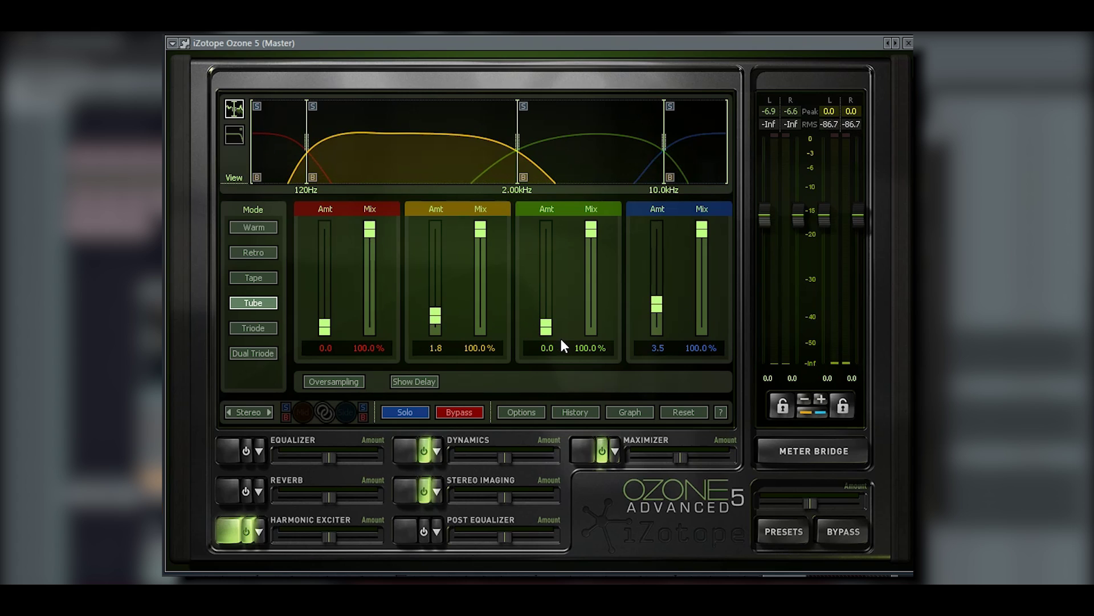